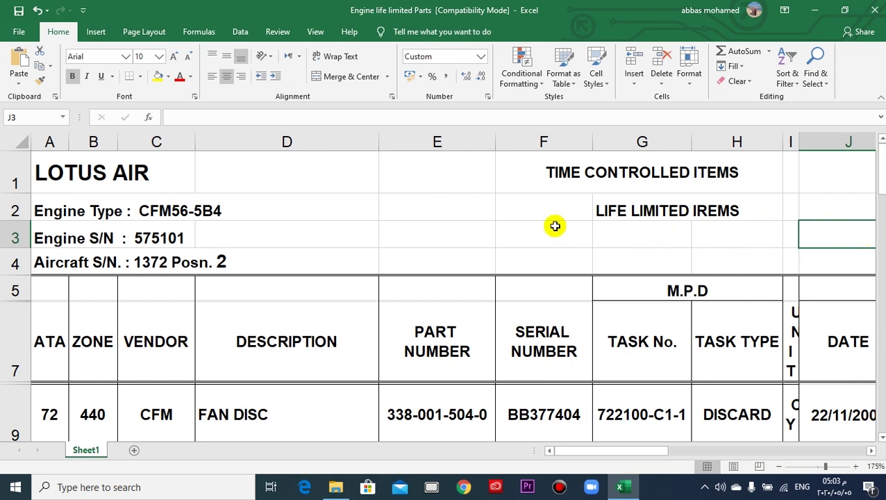
# Inspect the header: the cell beside the engine serial number, the LIFE LIMITED IREMS title, and Engine TSN 6142
pyautogui.click(463, 222)
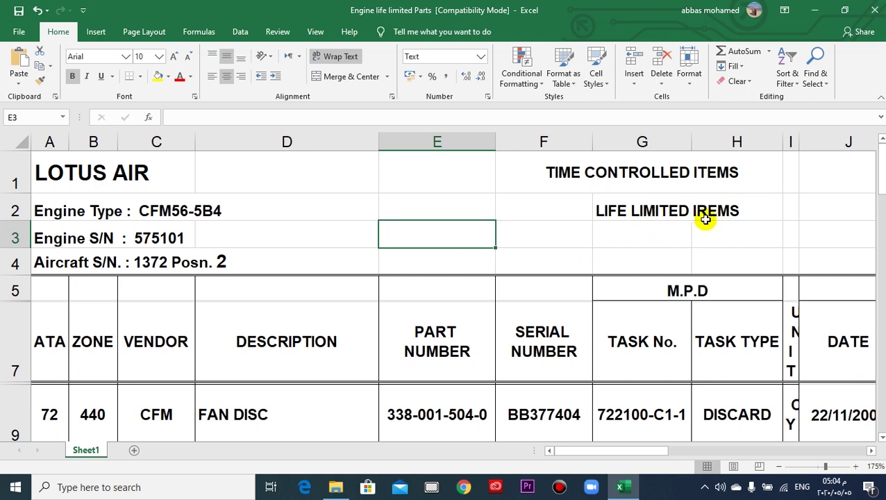
pyautogui.click(763, 199)
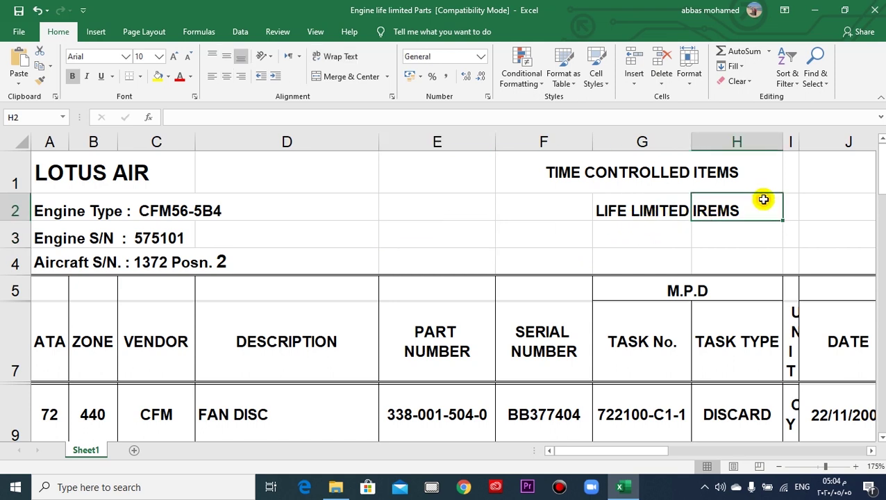
pyautogui.press('Right')
pyautogui.press('Right')
pyautogui.press('Right')
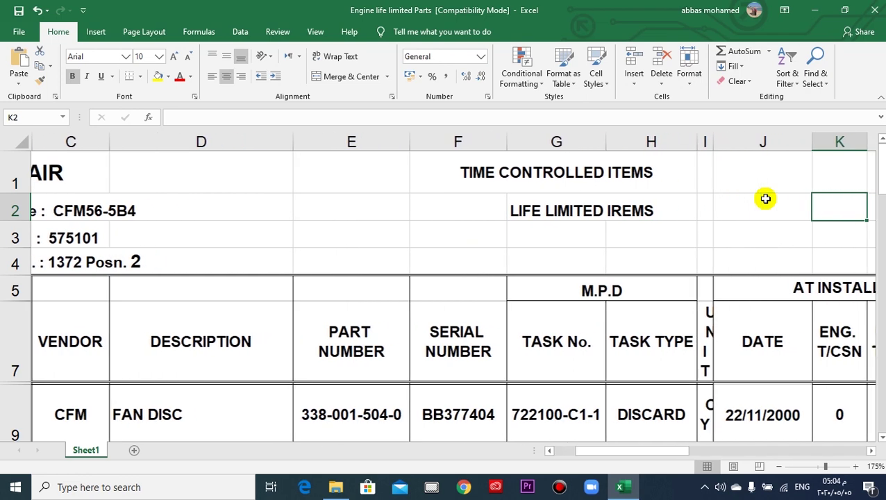
pyautogui.press('Right')
pyautogui.press('Right')
pyautogui.press('Right')
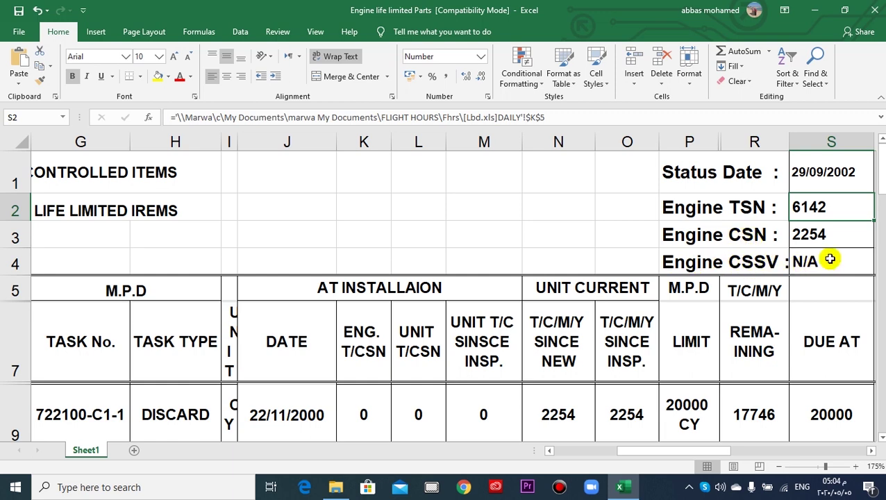
# Check status date 29/09/2002 and the delivery date, return to LOTUS AIR, then scroll down three rows
pyautogui.click(828, 185)
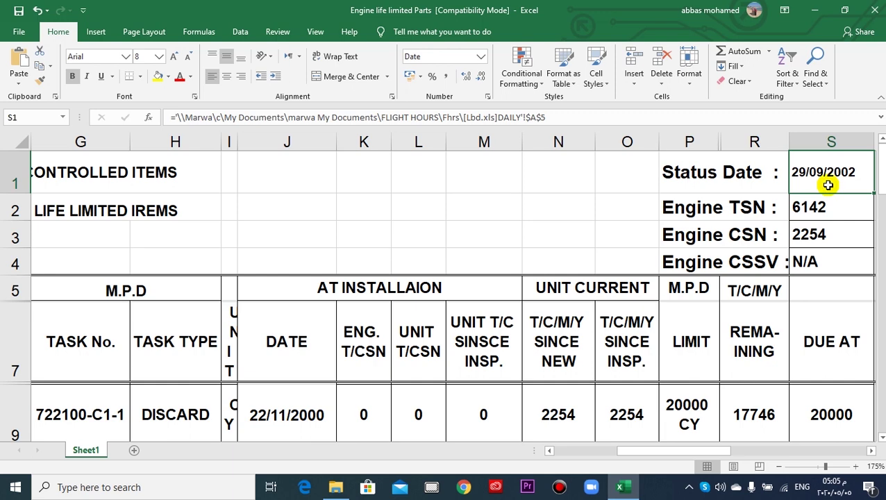
pyautogui.press('Right')
pyautogui.press('Right')
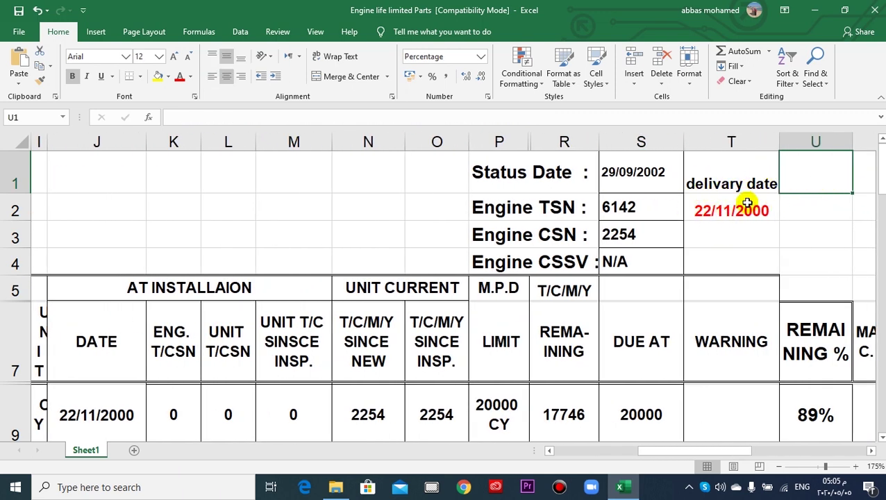
pyautogui.click(434, 175)
pyautogui.press('Left')
pyautogui.press('Left')
pyautogui.press('Left')
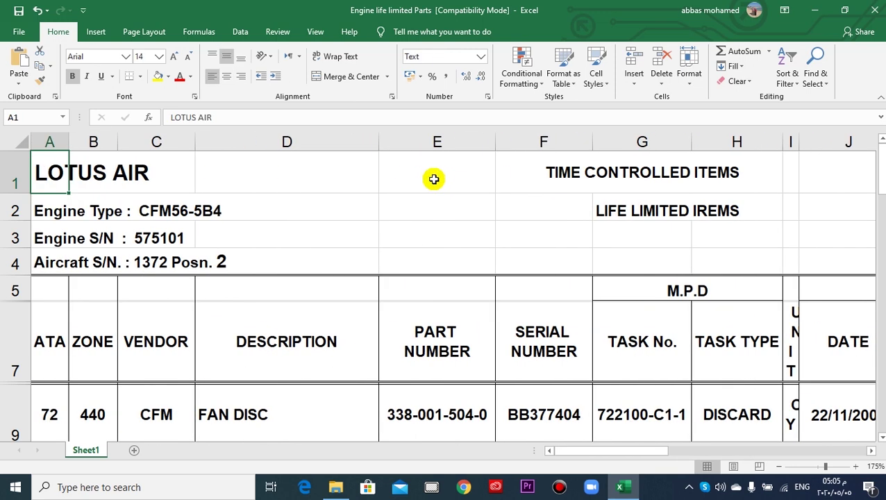
pyautogui.scroll(-1, 434, 180)
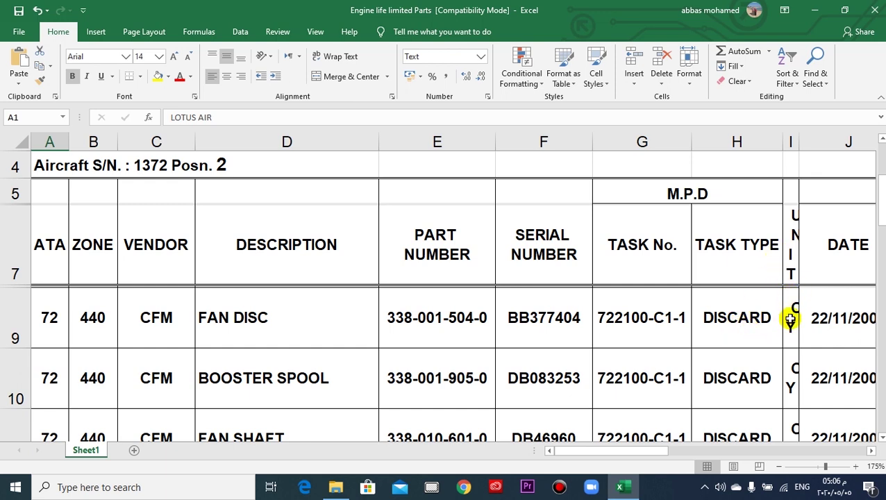
# Review the installation DATE and UNIT T/CSN headings, the fan disc's 0 cycles, and the UNIT CURRENT group
pyautogui.click(836, 276)
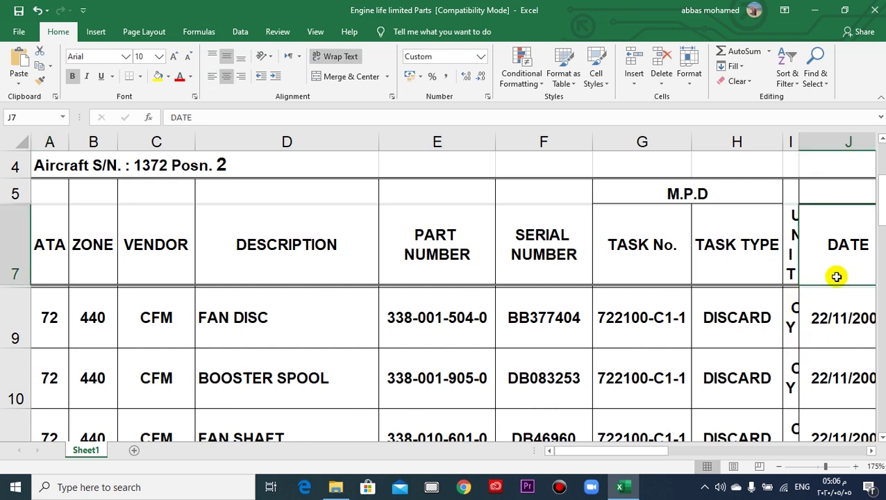
pyautogui.press('Right')
pyautogui.press('Right')
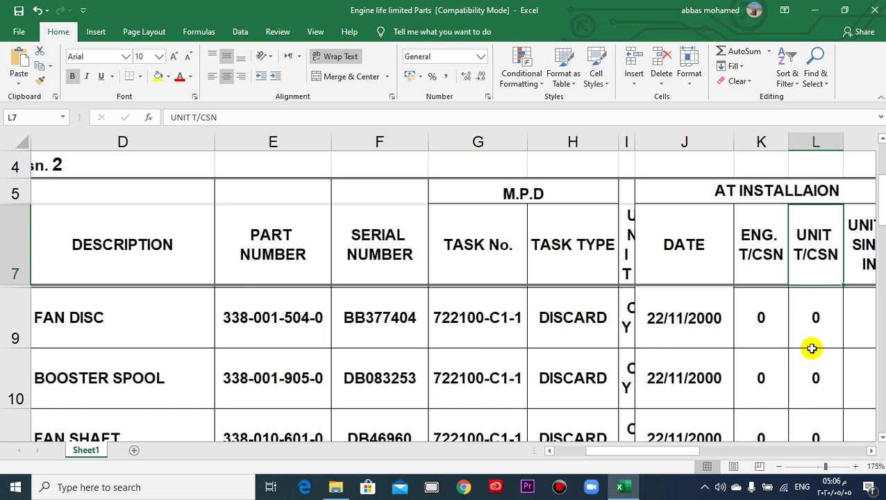
pyautogui.click(806, 312)
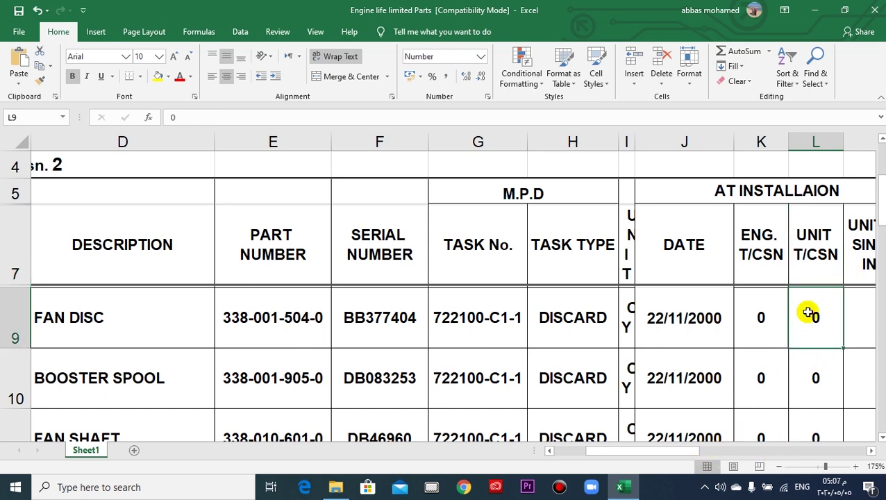
pyautogui.press('Right')
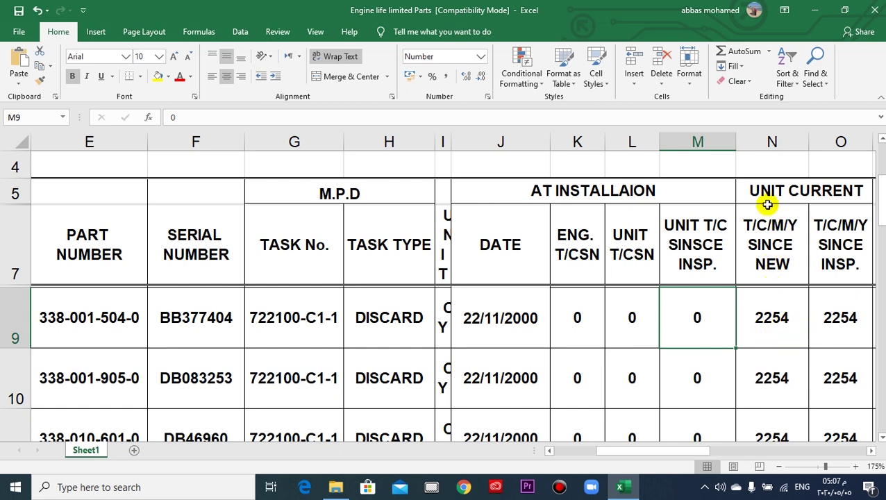
pyautogui.click(813, 192)
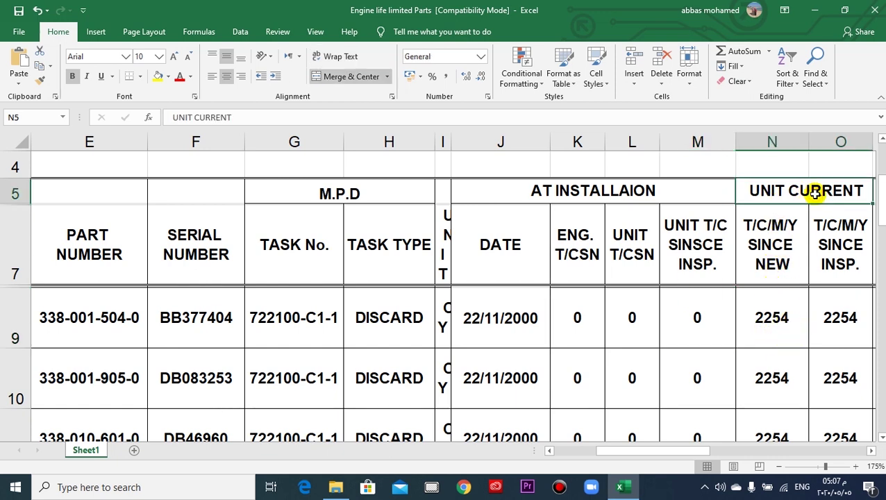
# Move across the header to the M.P.D LIMIT and T/C/M/Y REMAINING columns
pyautogui.press('Right')
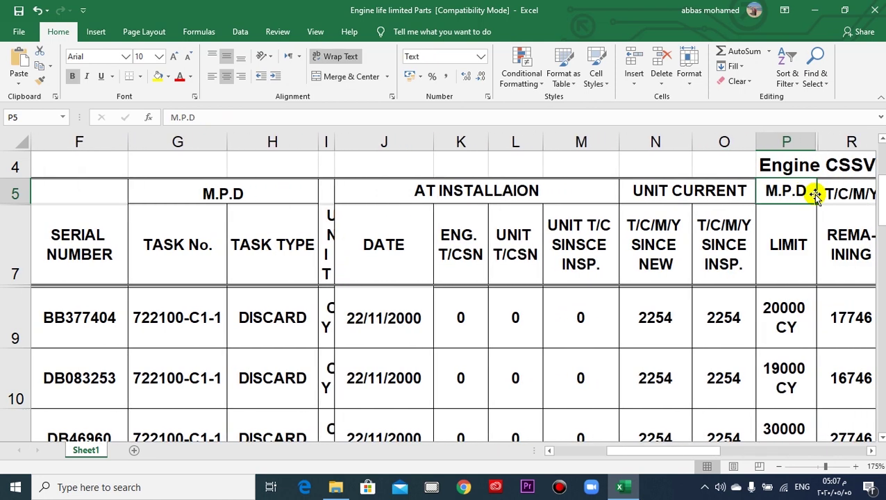
pyautogui.press('Right')
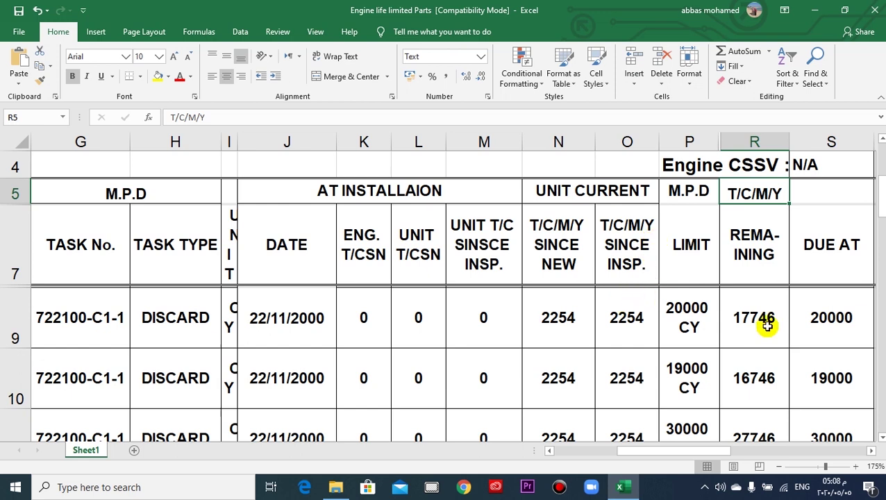
# Inspect the DUE AT, REMAINING % and manufacture date headings, then return to the fan disc row
pyautogui.click(836, 267)
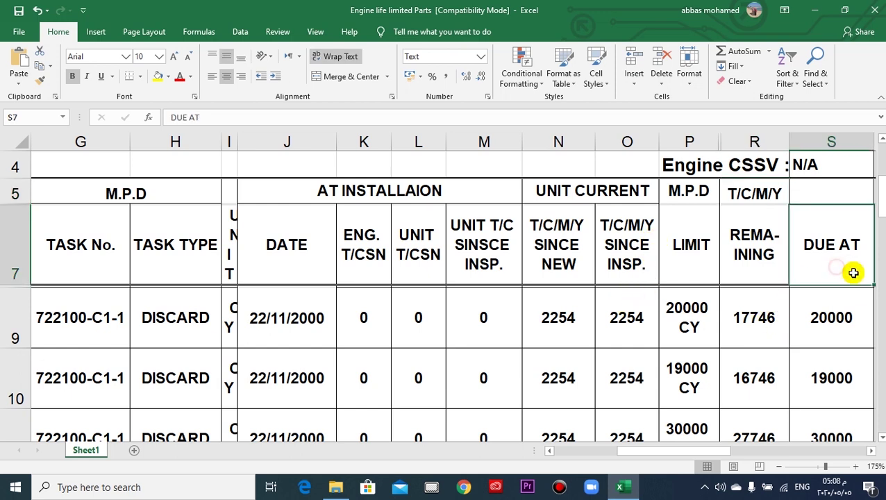
pyautogui.press('Right')
pyautogui.press('Right')
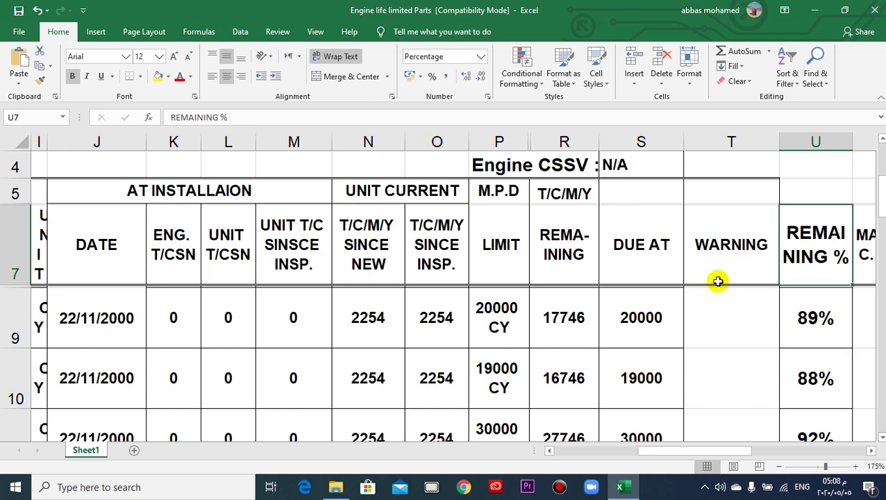
pyautogui.press('Right')
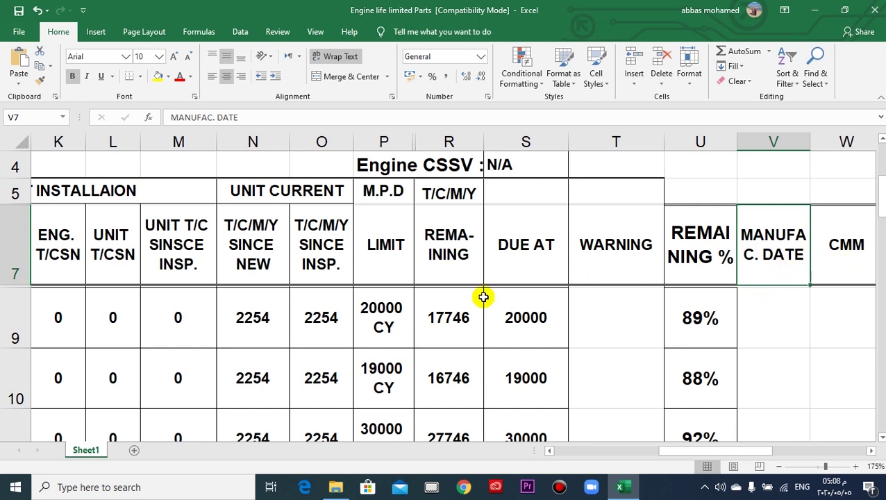
pyautogui.click(144, 333)
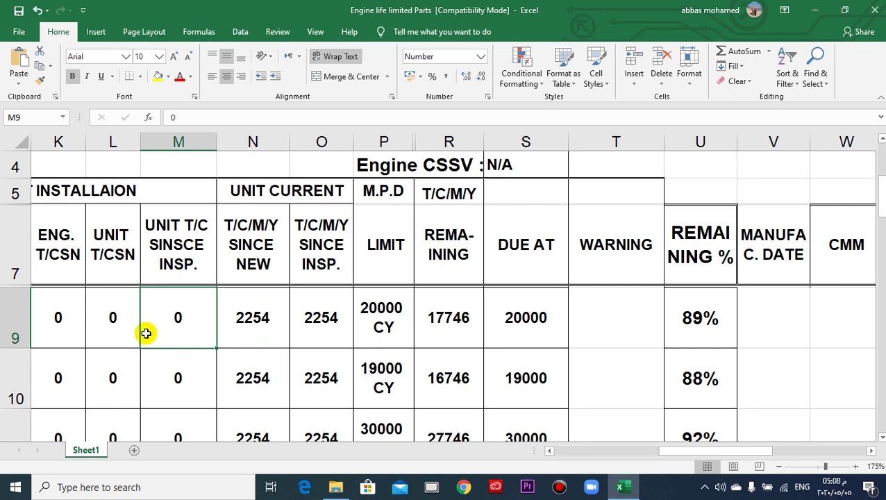
# Read the descriptions from FAN DISC and BOOSTER SPOOL down to the compressor stages 1-2 spool
pyautogui.press('Left')
pyautogui.press('Left')
pyautogui.press('Left')
pyautogui.press('Left')
pyautogui.press('Left')
pyautogui.press('Left')
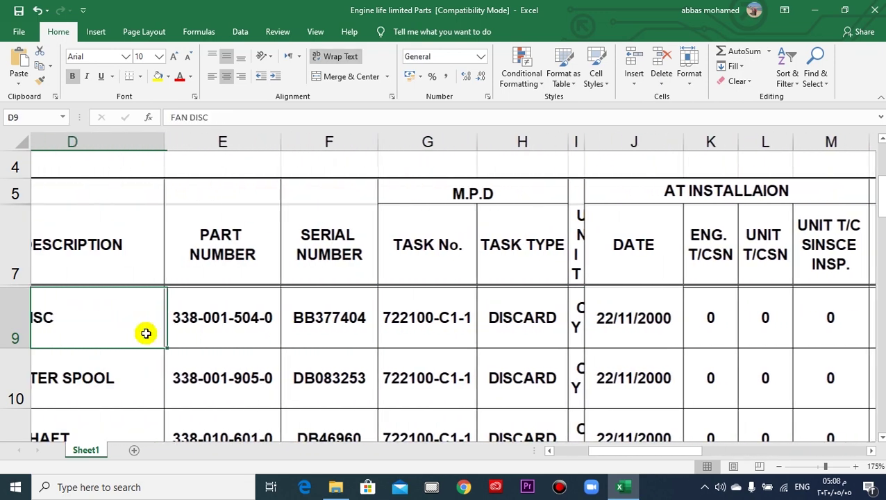
pyautogui.press('Left')
pyautogui.press('Left')
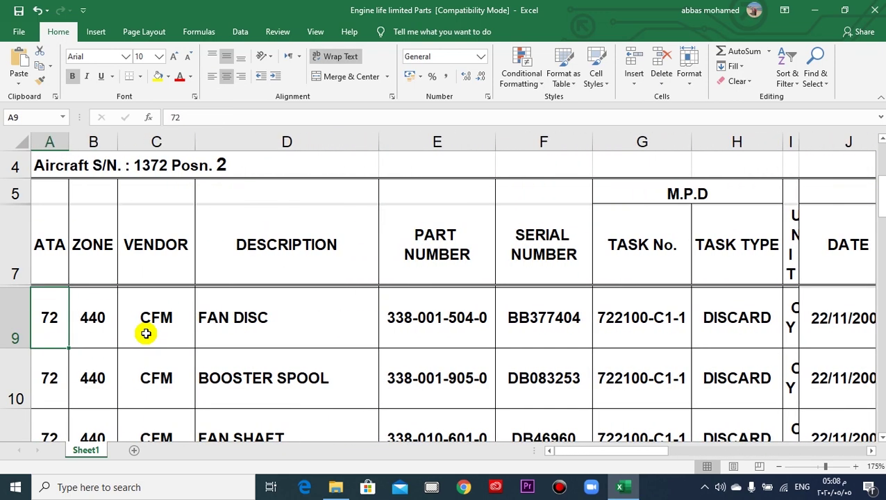
pyautogui.click(316, 324)
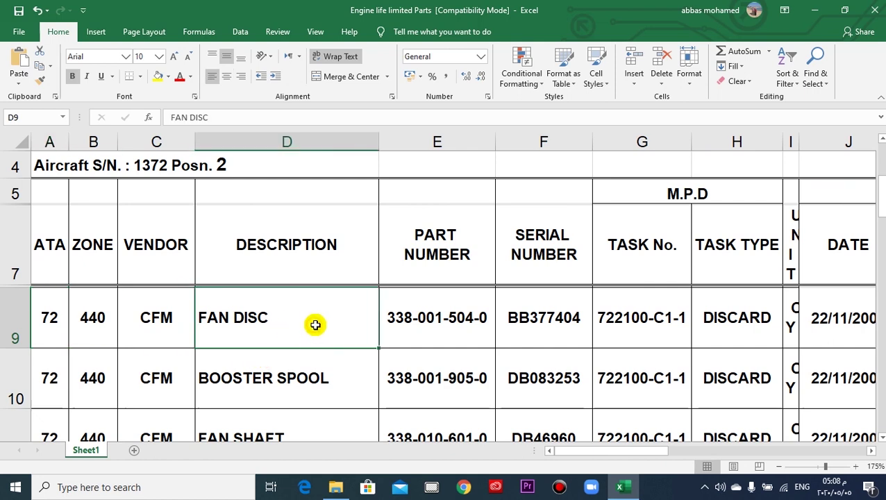
pyautogui.press('Down')
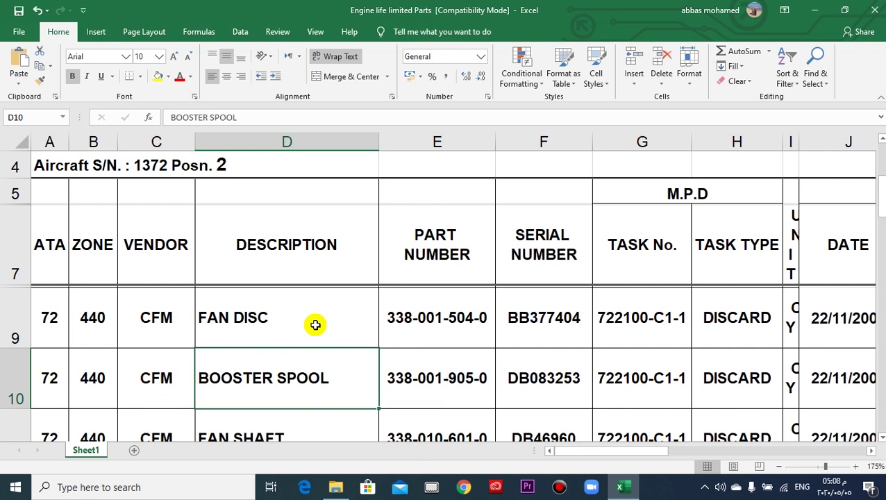
pyautogui.press('Down')
pyautogui.press('Down')
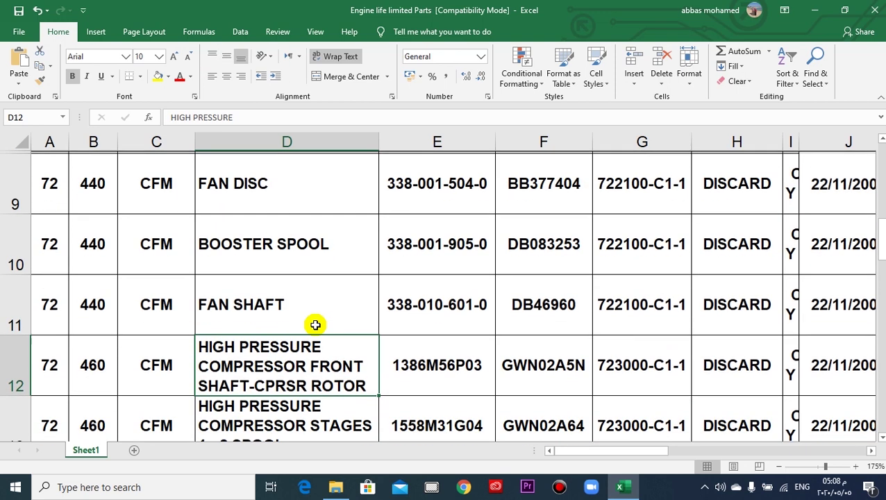
pyautogui.press('Down')
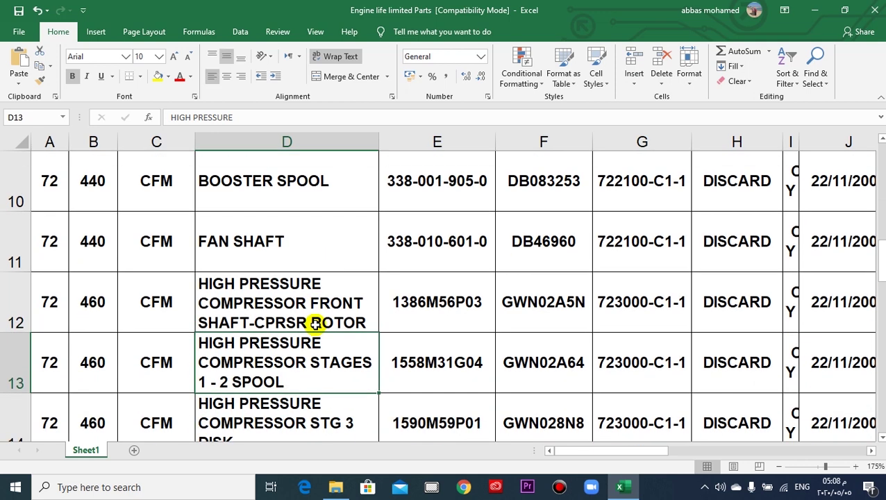
# Continue through stage 3 disk and stage 4-9 spool to the LPT rotor support, then scroll back up
pyautogui.press('Down')
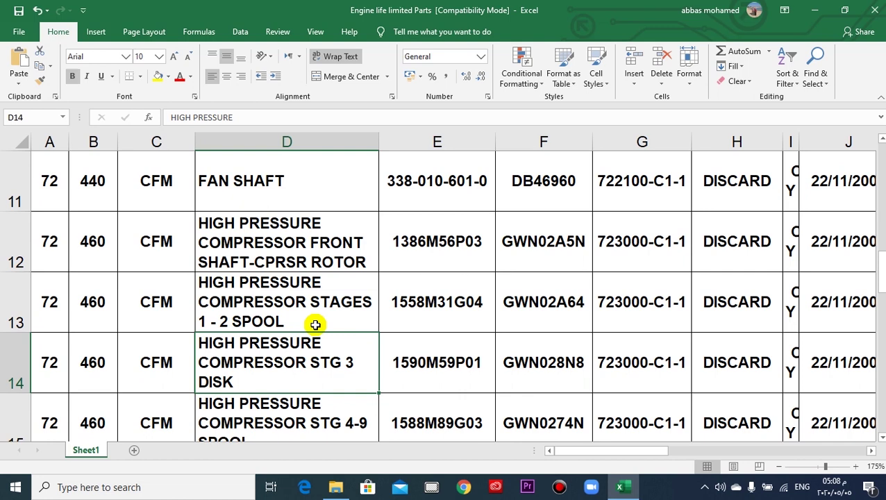
pyautogui.press('Down')
pyautogui.press('Down')
pyautogui.press('Down')
pyautogui.press('Down')
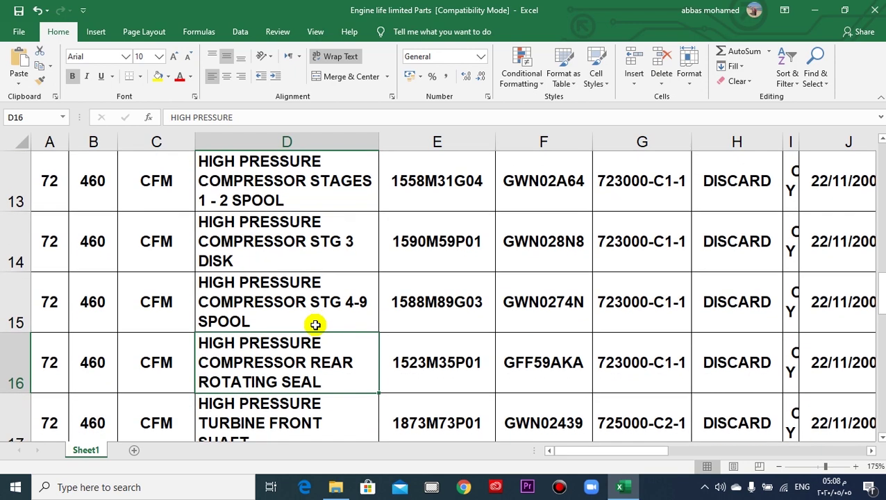
pyautogui.press('Down')
pyautogui.press('Down')
pyautogui.press('Down')
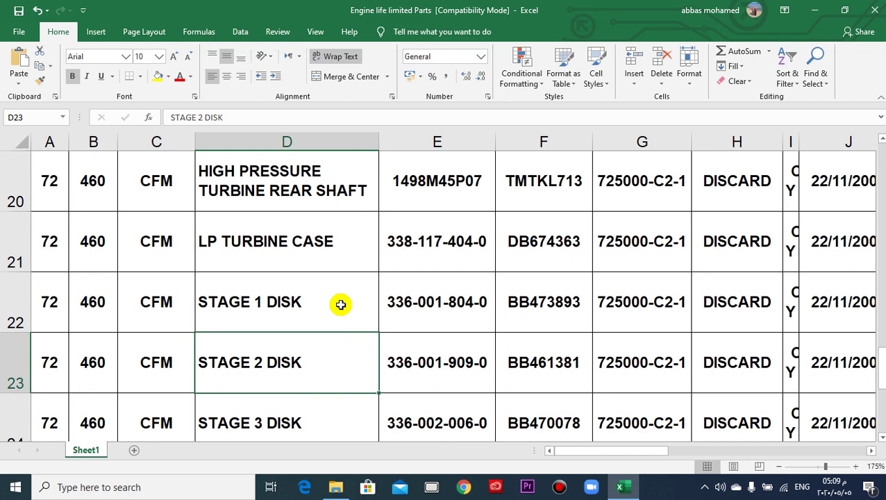
pyautogui.scroll(-2, 350, 292)
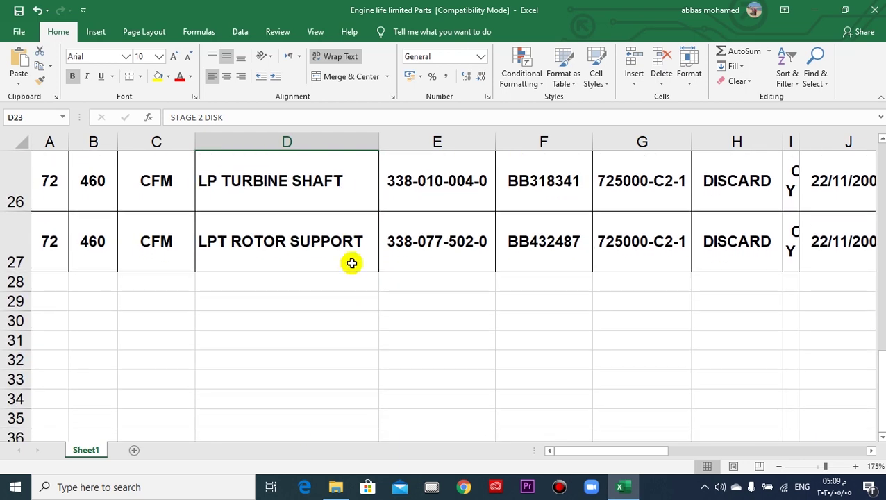
pyautogui.scroll(6, 350, 272)
pyautogui.scroll(2, 353, 261)
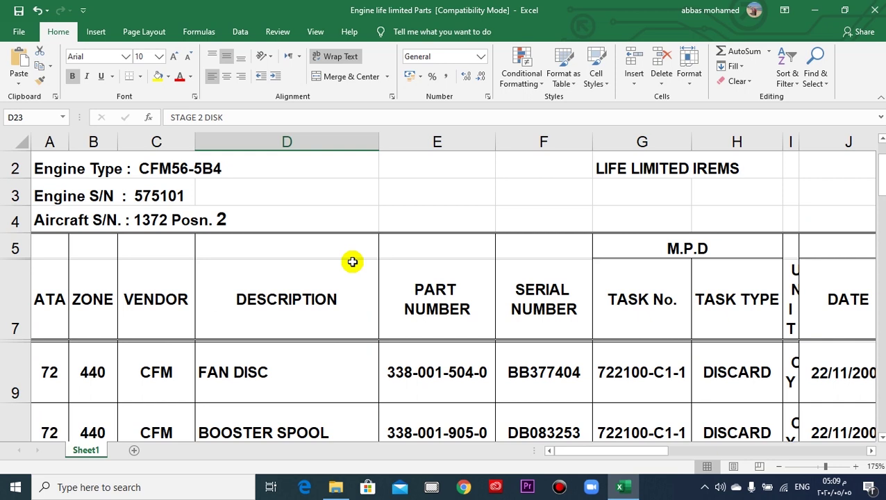